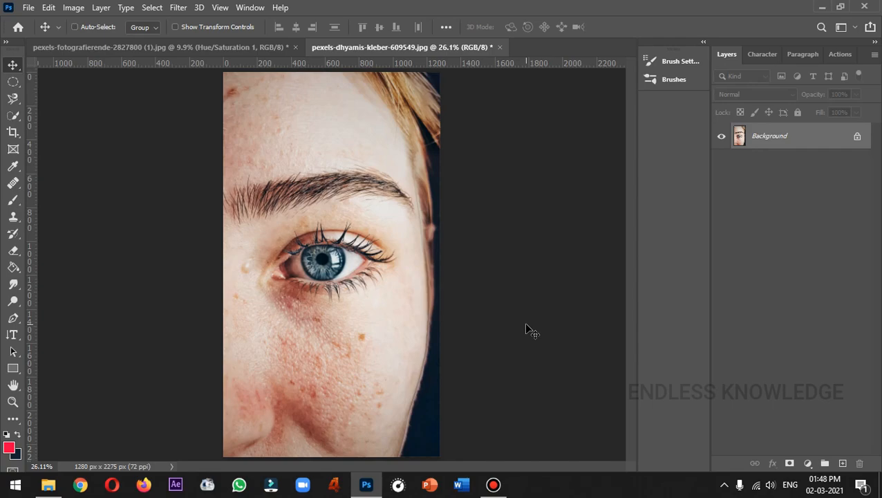
- Select the iris of the eye with a circular Elliptical Marquee selection matched to its outer edge
{"action": "key", "text": "ctrl+plus"}
{"action": "key", "text": "ctrl+plus"}
{"action": "key", "text": "ctrl+plus"}
{"action": "key", "text": "ctrl+plus"}
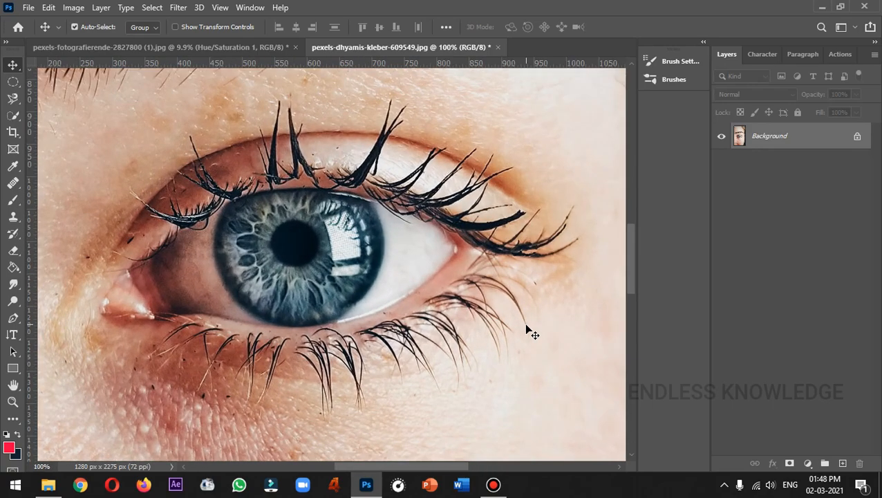
{"action": "left_click", "coordinate": [11, 83]}
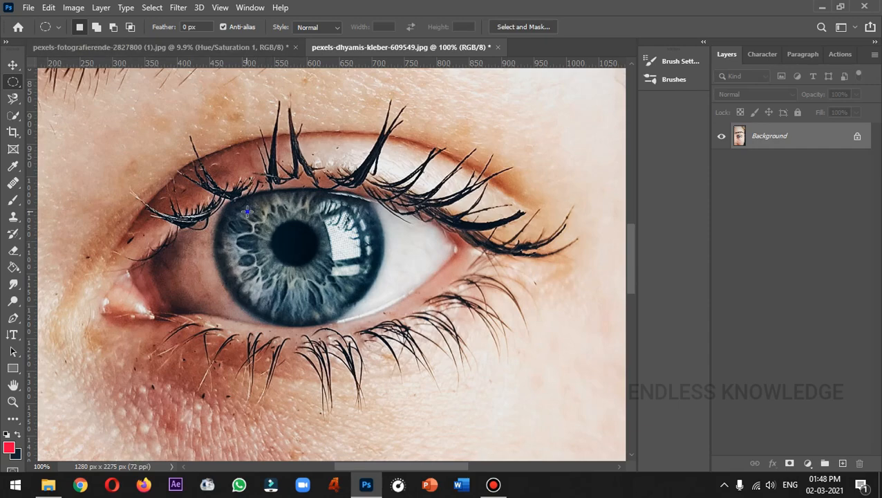
{"action": "left_click_drag", "start_coordinate": [246, 210], "coordinate": [424, 336]}
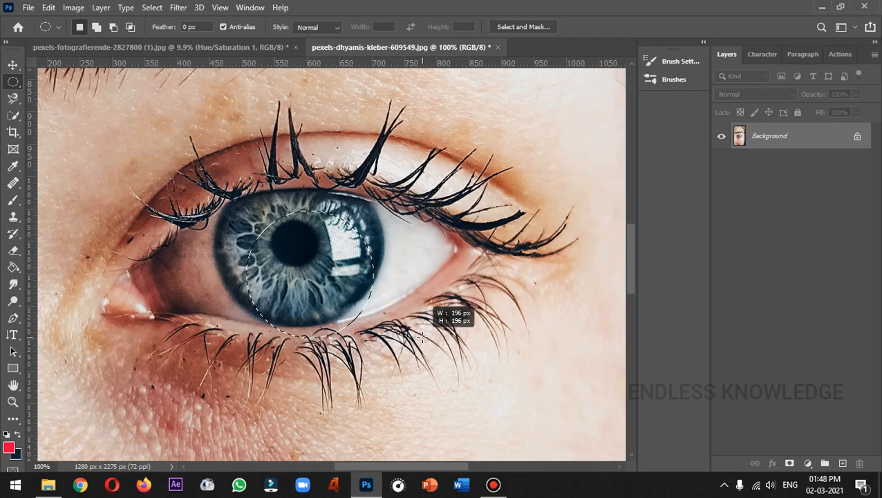
{"action": "left_click_drag", "start_coordinate": [422, 336], "coordinate": [426, 338]}
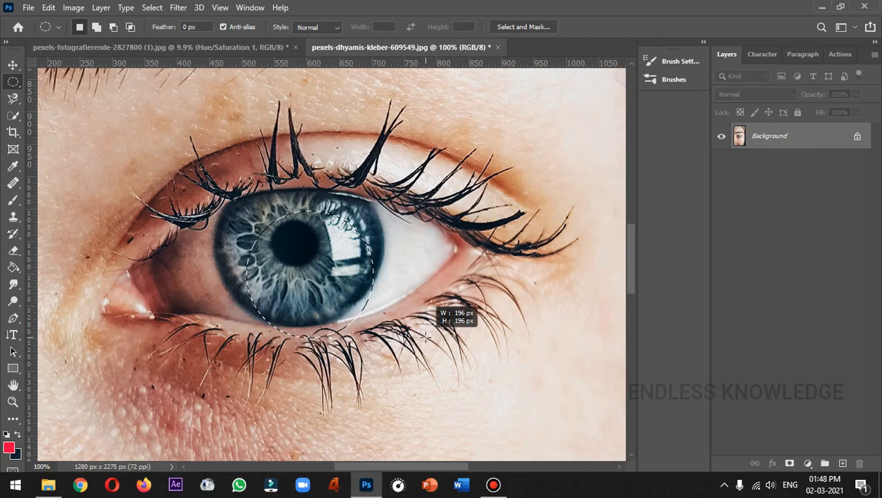
{"action": "left_click_drag", "start_coordinate": [425, 337], "coordinate": [548, 326]}
{"action": "key", "text": "space"}
{"action": "key", "text": "space"}
{"action": "key", "text": "space"}
{"action": "key", "text": "space"}
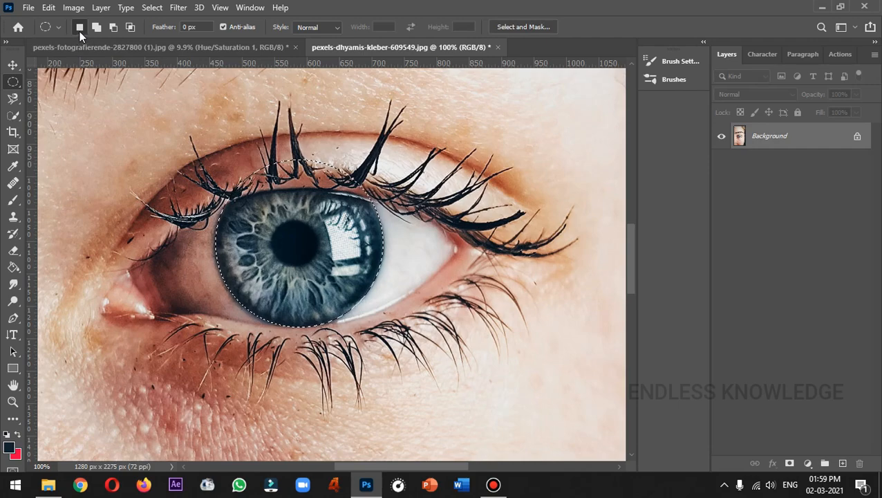
- Intersect the iris selection with a second ellipse so the part over the upper eyelid is excluded
{"action": "left_click", "coordinate": [128, 30]}
{"action": "left_click_drag", "start_coordinate": [177, 377], "coordinate": [443, 188]}
{"action": "key", "text": "space"}
{"action": "key", "text": "space"}
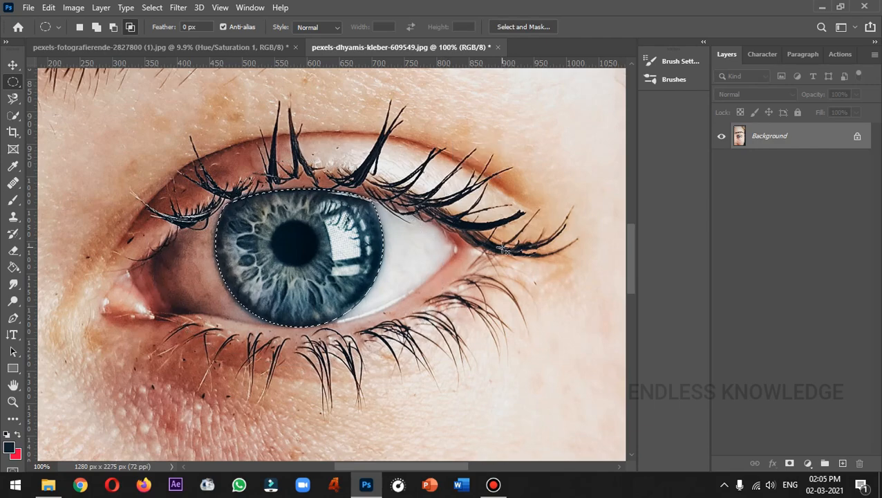
- Add a Hue/Saturation adjustment layer for the selected iris, with Colorize on, hue 41 and saturation 55
{"action": "key", "text": "ctrl+0"}
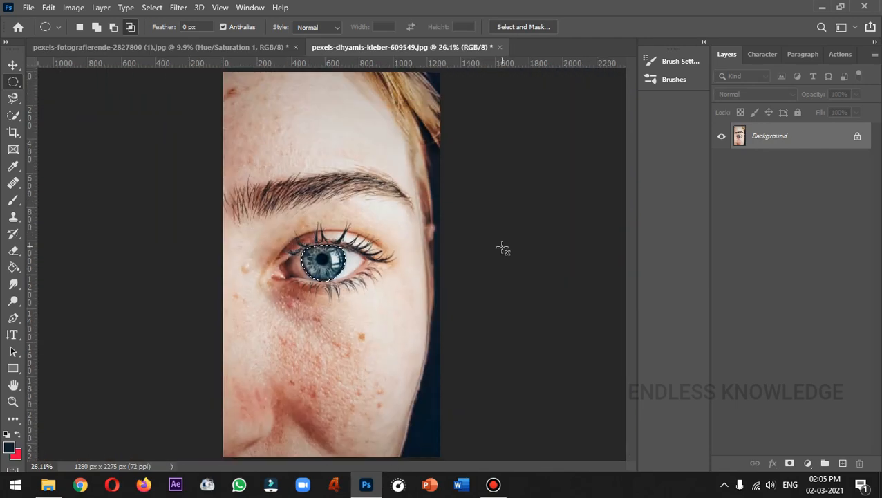
{"action": "left_click", "coordinate": [808, 463]}
{"action": "left_click", "coordinate": [809, 336]}
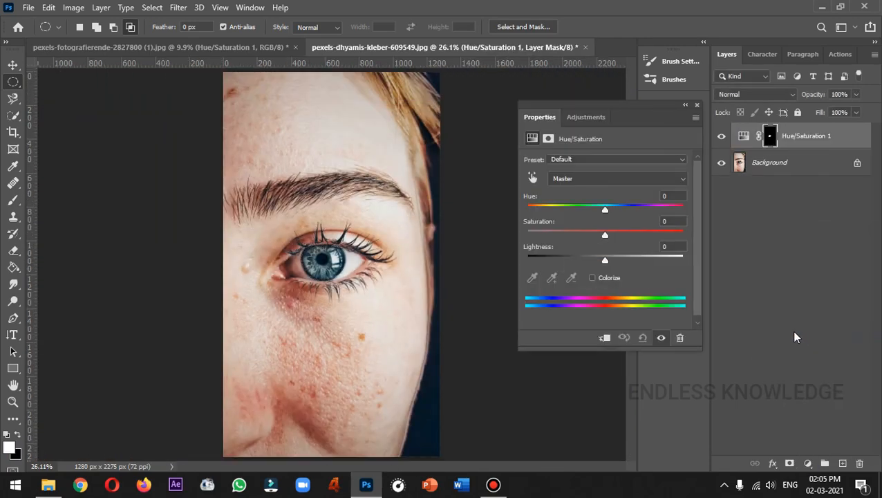
{"action": "left_click", "coordinate": [607, 278]}
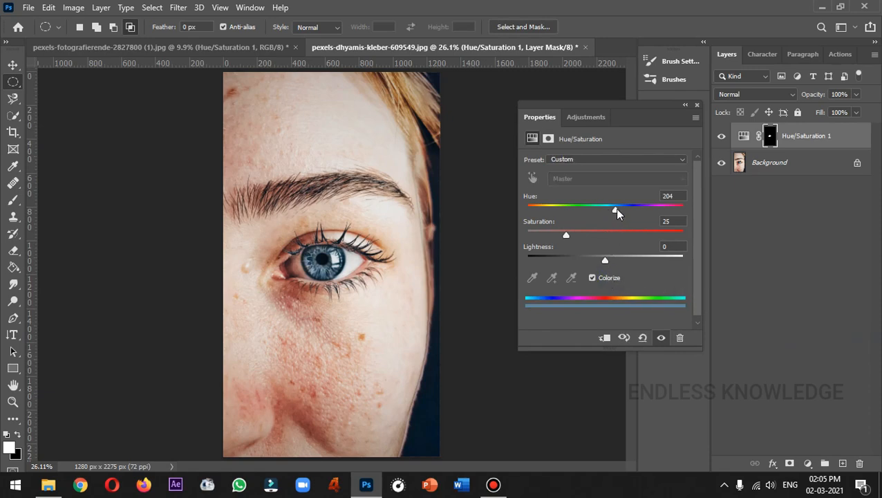
{"action": "left_click_drag", "start_coordinate": [617, 209], "coordinate": [544, 208]}
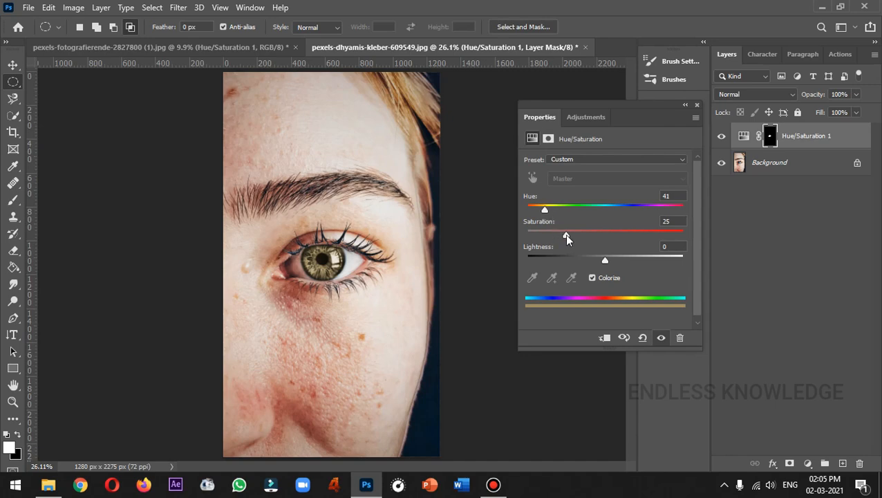
{"action": "left_click_drag", "start_coordinate": [566, 235], "coordinate": [593, 237]}
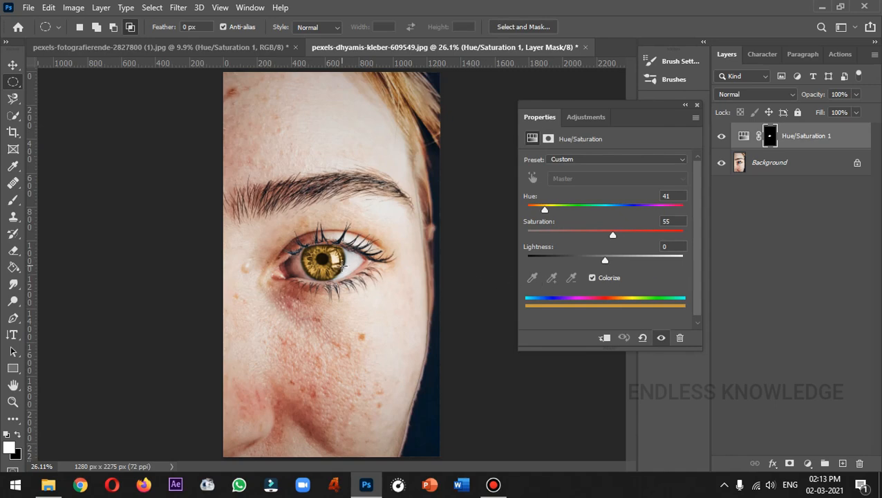
- Feather the Hue/Saturation layer's mask by about 2 px and close the adjustment's properties
{"action": "left_click", "coordinate": [549, 138]}
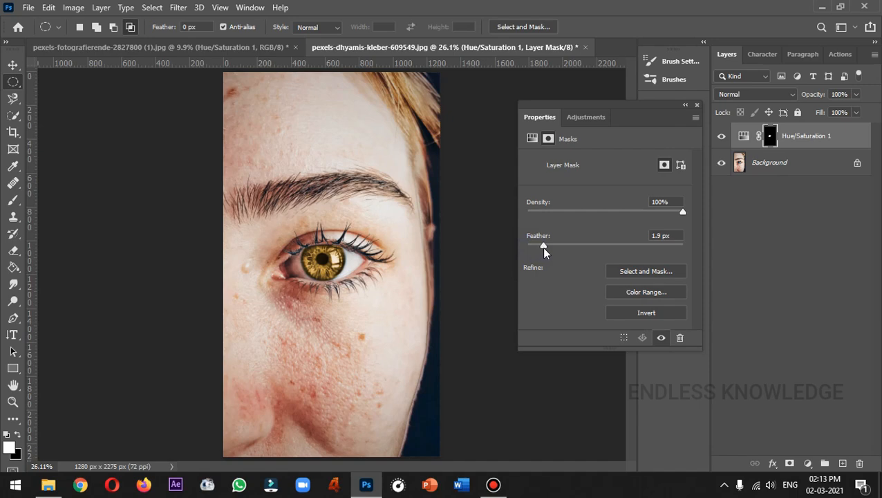
{"action": "left_click_drag", "start_coordinate": [544, 249], "coordinate": [547, 249]}
{"action": "left_click", "coordinate": [532, 138]}
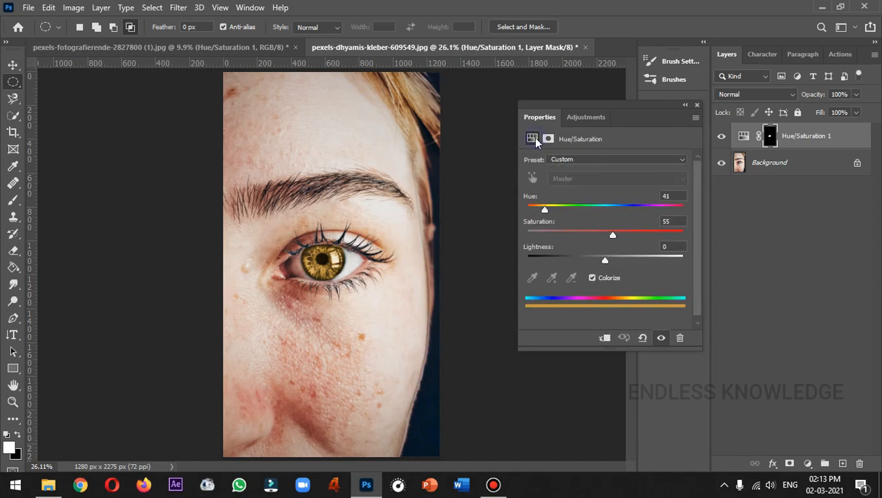
{"action": "left_click", "coordinate": [696, 106]}
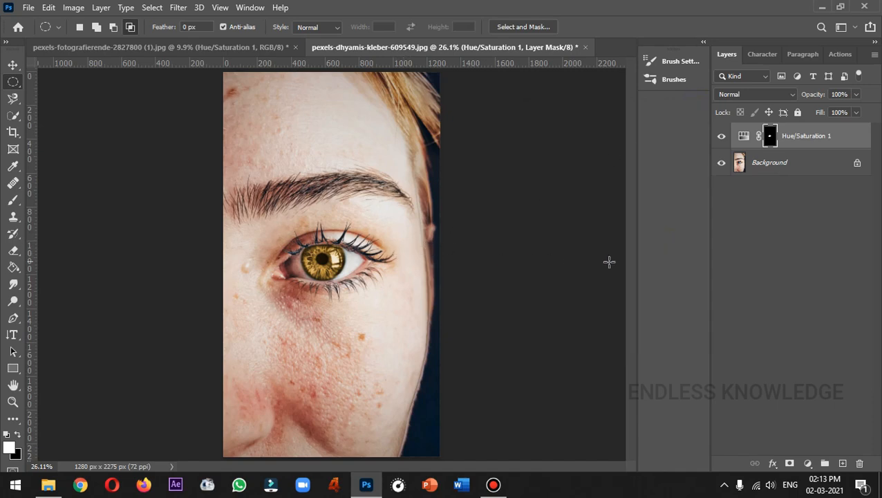
- Add a Levels adjustment clipped to the Hue/Saturation layer with black input 12 and midtones 0.70, and compare the eye with both adjustments hidden and shown
{"action": "left_click", "coordinate": [807, 464]}
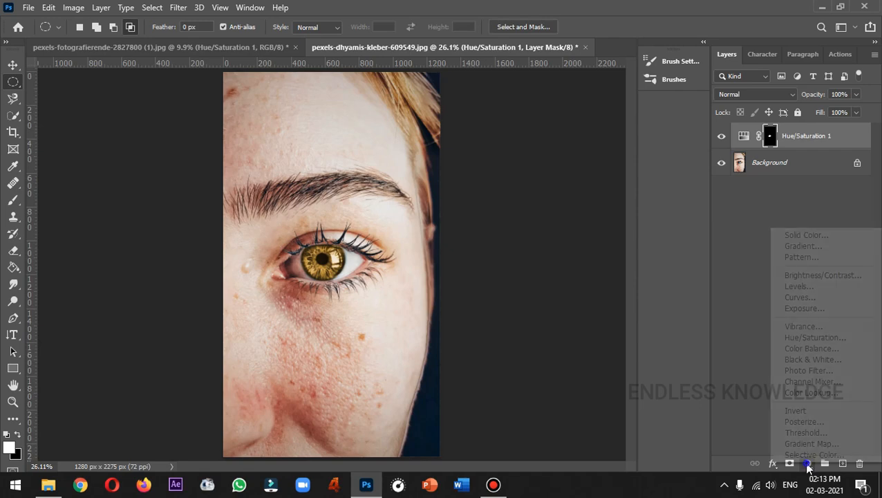
{"action": "left_click", "coordinate": [820, 288]}
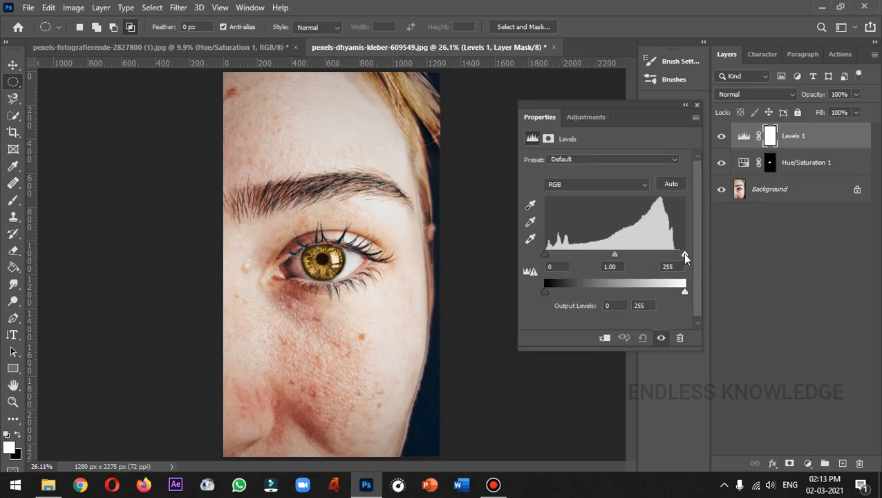
{"action": "mouse_move", "coordinate": [684, 256]}
{"action": "left_mouse_down"}
{"action": "mouse_move", "coordinate": [662, 256]}
{"action": "mouse_move", "coordinate": [689, 256]}
{"action": "left_mouse_up"}
{"action": "left_click", "coordinate": [603, 339]}
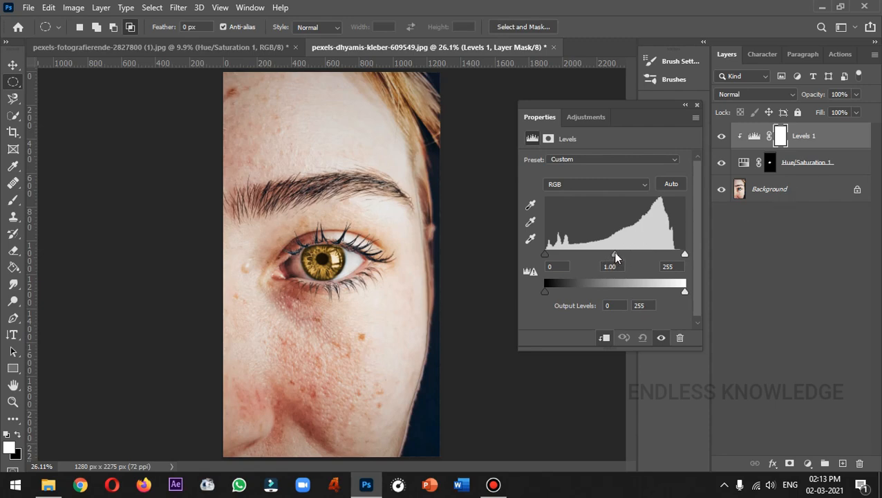
{"action": "left_click_drag", "start_coordinate": [615, 254], "coordinate": [634, 257]}
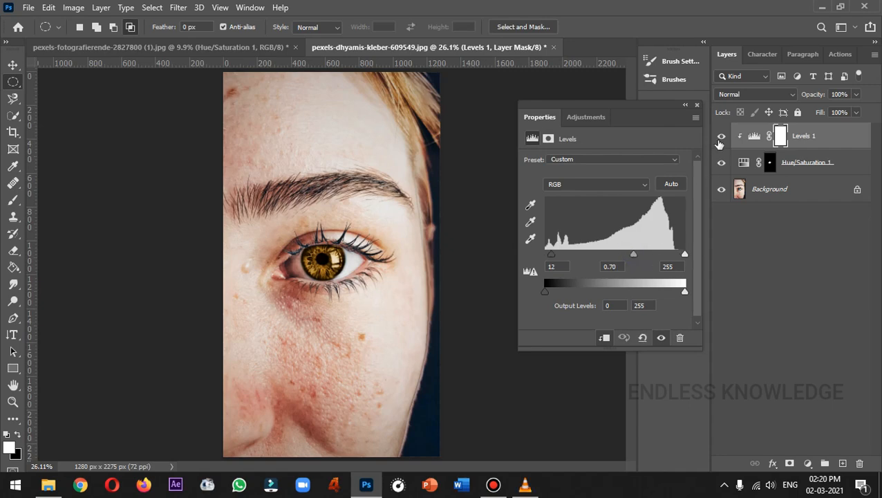
{"action": "left_click", "coordinate": [721, 136]}
{"action": "left_click", "coordinate": [721, 162]}
{"action": "left_click", "coordinate": [721, 163]}
{"action": "left_click", "coordinate": [721, 136]}
- Set the blend mode of the Hue/Saturation 1 layer to Vivid Light
{"action": "left_click", "coordinate": [848, 164]}
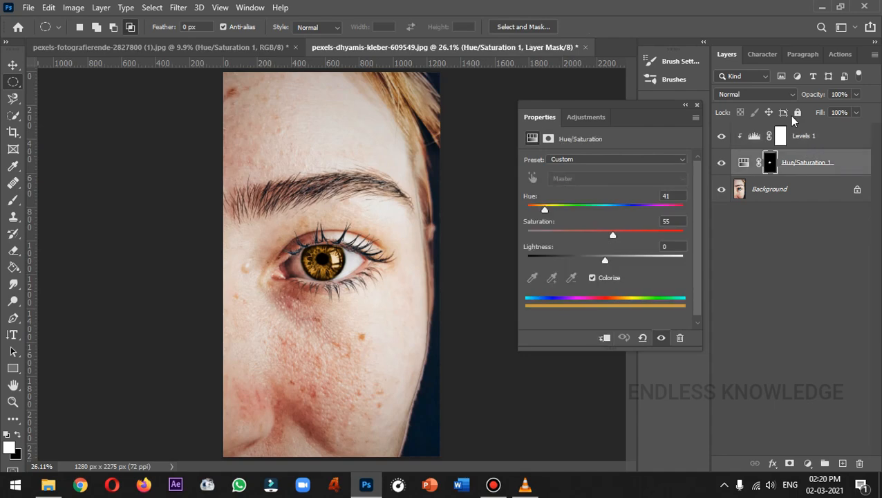
{"action": "left_click", "coordinate": [794, 95]}
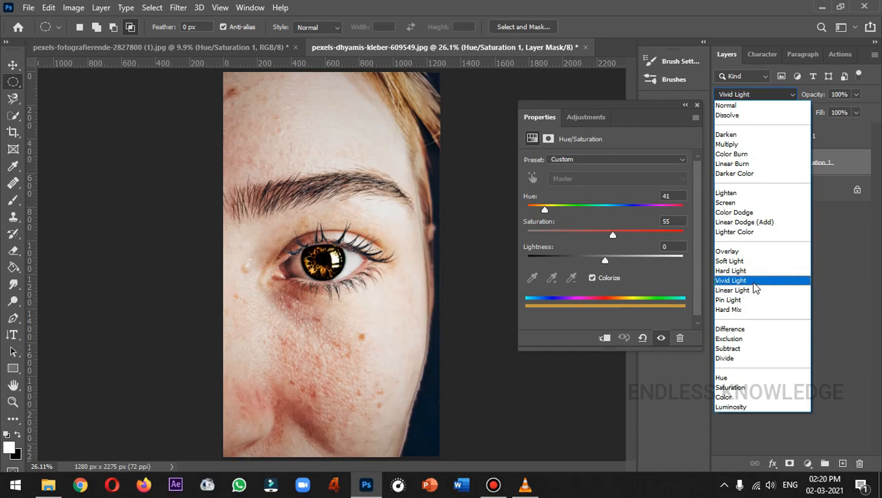
{"action": "left_click", "coordinate": [754, 287]}
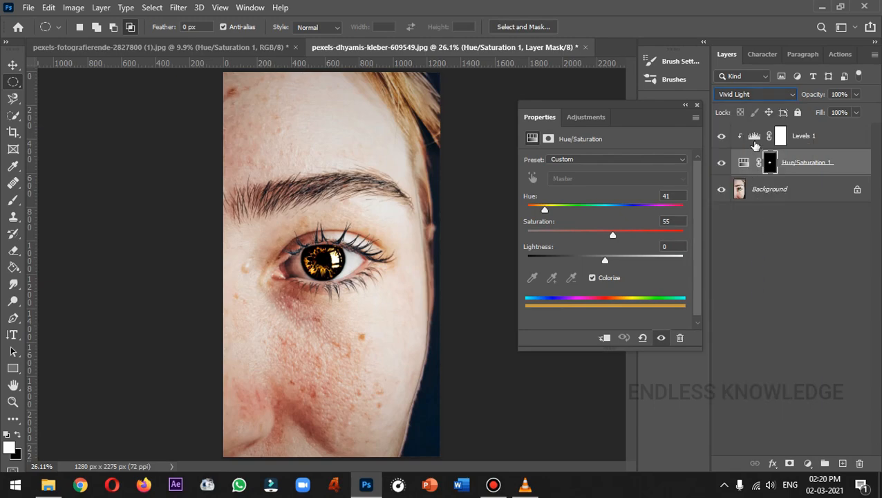
- Set the Levels 1 input range to black 0 and white 228, and change the Hue/Saturation 1 hue to 45
{"action": "left_click", "coordinate": [845, 136]}
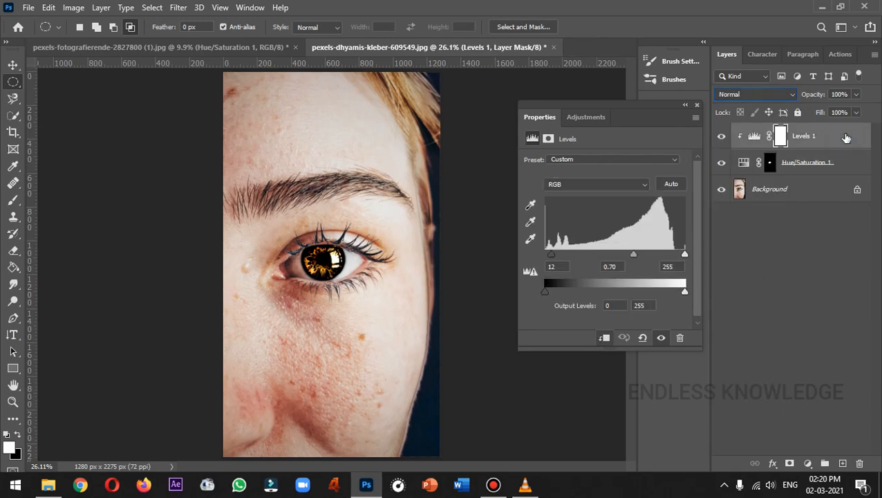
{"action": "left_click_drag", "start_coordinate": [685, 253], "coordinate": [670, 254]}
{"action": "mouse_move", "coordinate": [552, 255]}
{"action": "left_mouse_down"}
{"action": "mouse_move", "coordinate": [560, 256]}
{"action": "mouse_move", "coordinate": [544, 256]}
{"action": "left_mouse_up"}
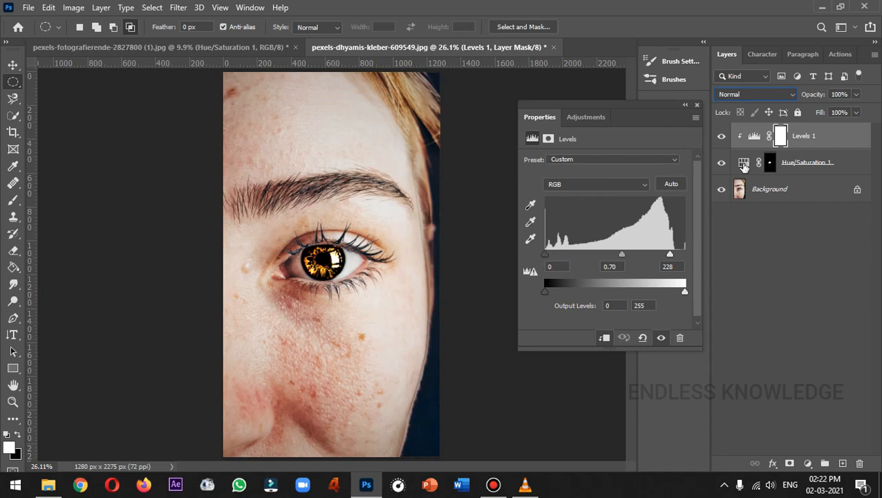
{"action": "left_click", "coordinate": [744, 166]}
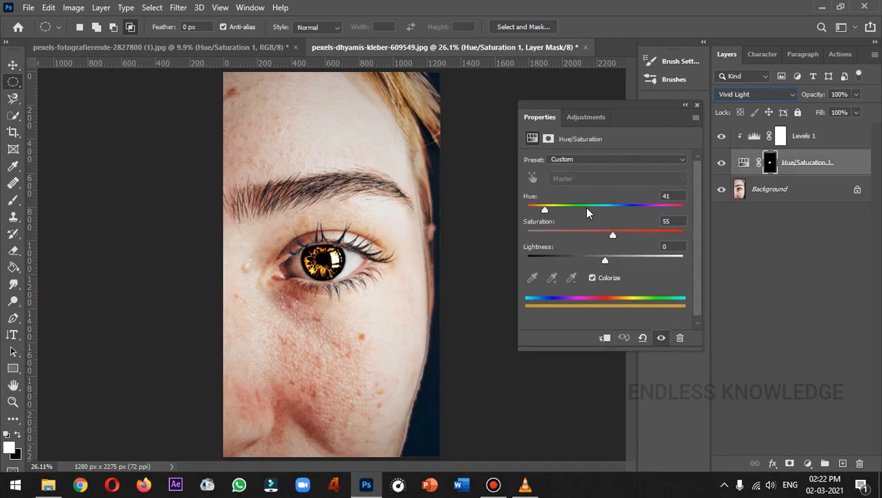
{"action": "mouse_move", "coordinate": [545, 207]}
{"action": "left_mouse_down"}
{"action": "mouse_move", "coordinate": [661, 205]}
{"action": "mouse_move", "coordinate": [547, 205]}
{"action": "left_mouse_up"}
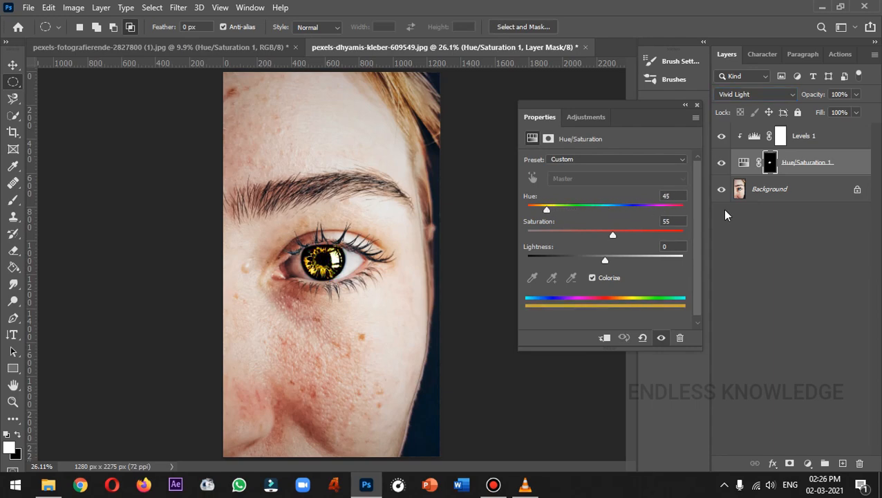
- Switch to the pexels-fotografierende-2827800 (1).jpg document and set its Hue/Saturation 1 hue to 186 to turn both eyes blue
{"action": "left_click", "coordinate": [252, 47]}
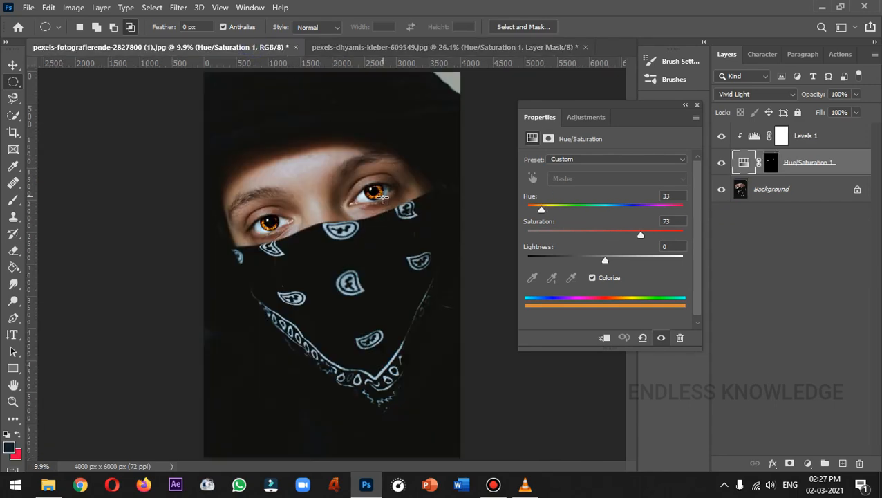
{"action": "left_click_drag", "start_coordinate": [543, 212], "coordinate": [608, 217]}
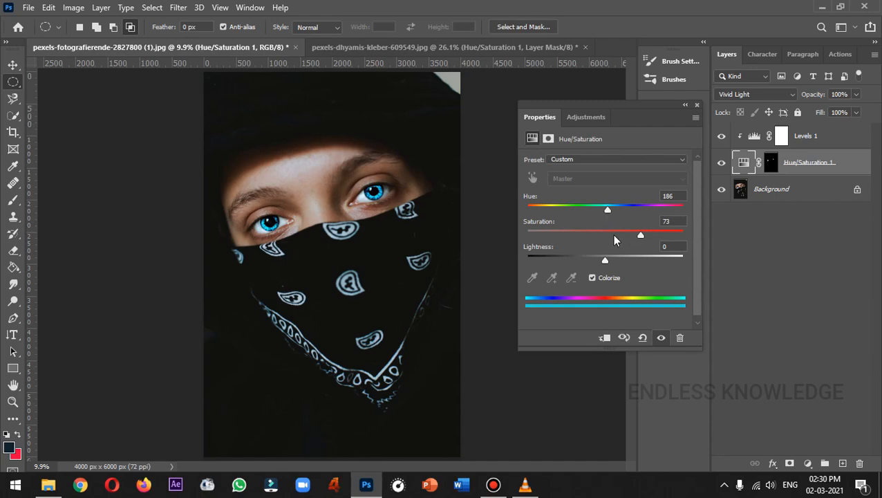